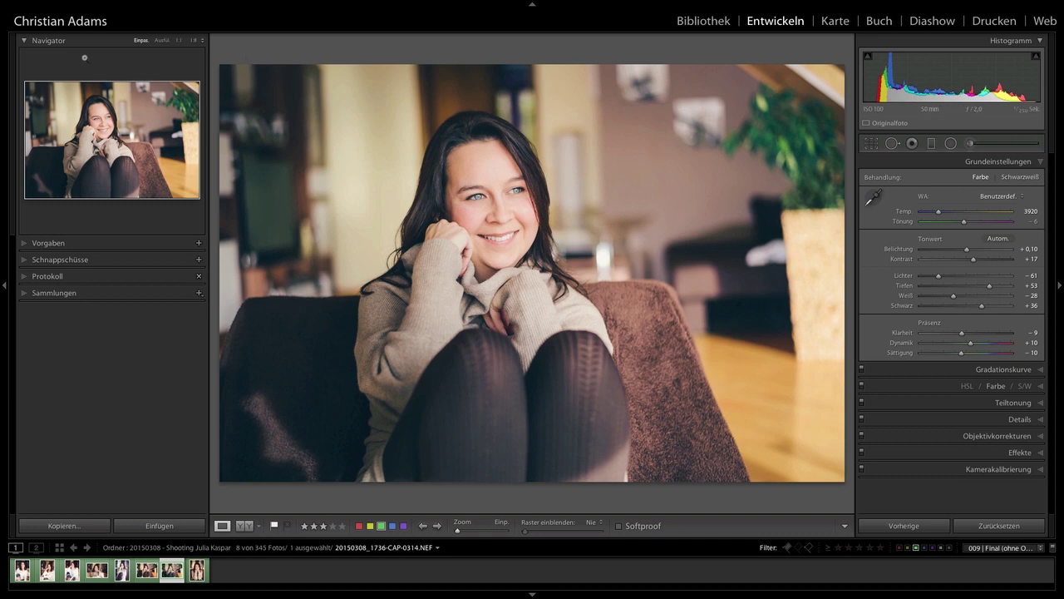
- Collapse and restore the Navigator preview, then bring up the crop frame with the −1.37° tilt
click(50, 41)
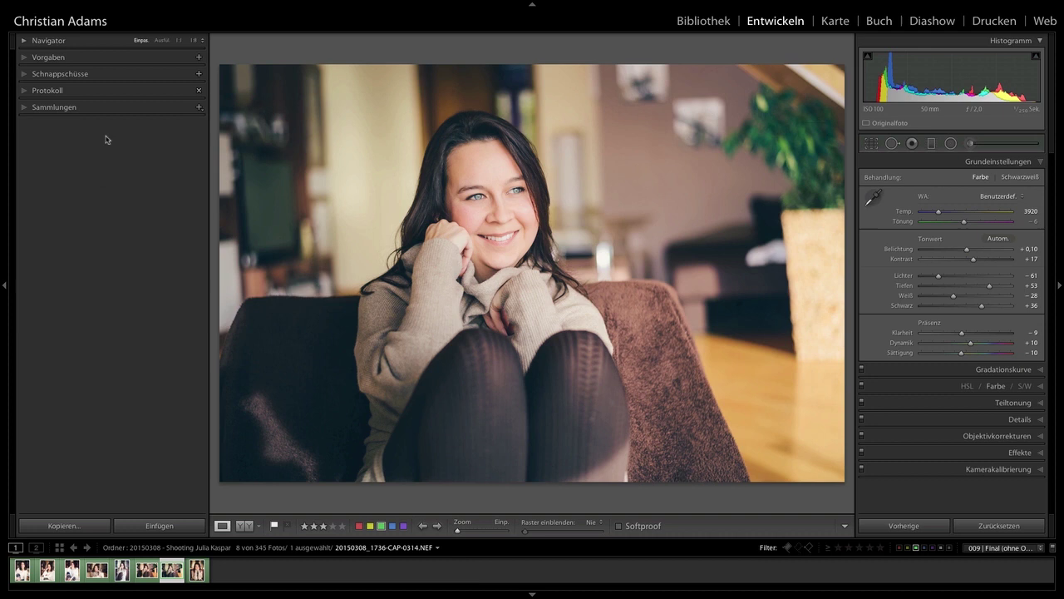
click(63, 41)
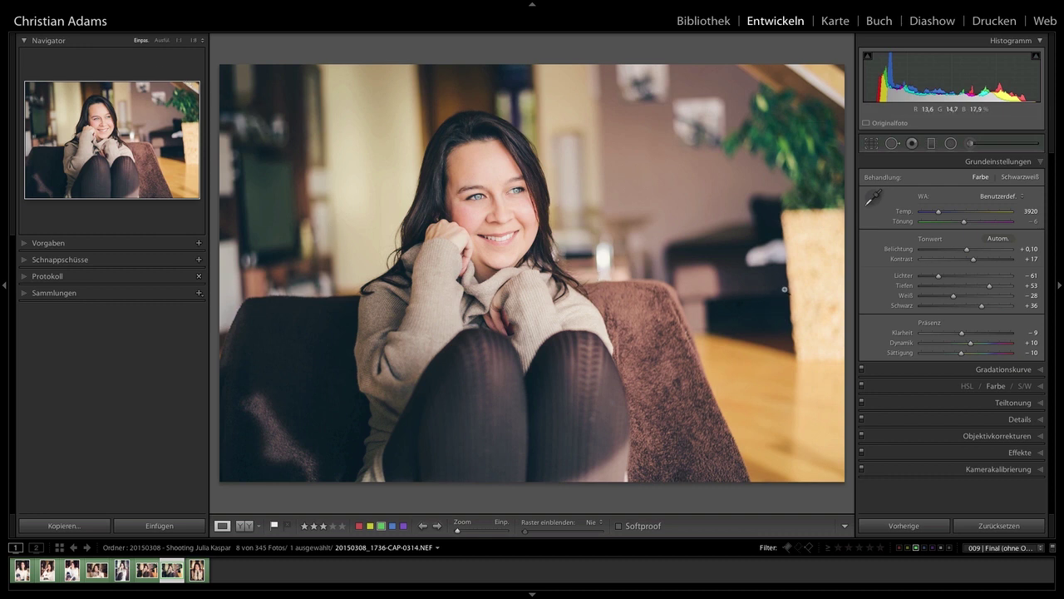
click(871, 143)
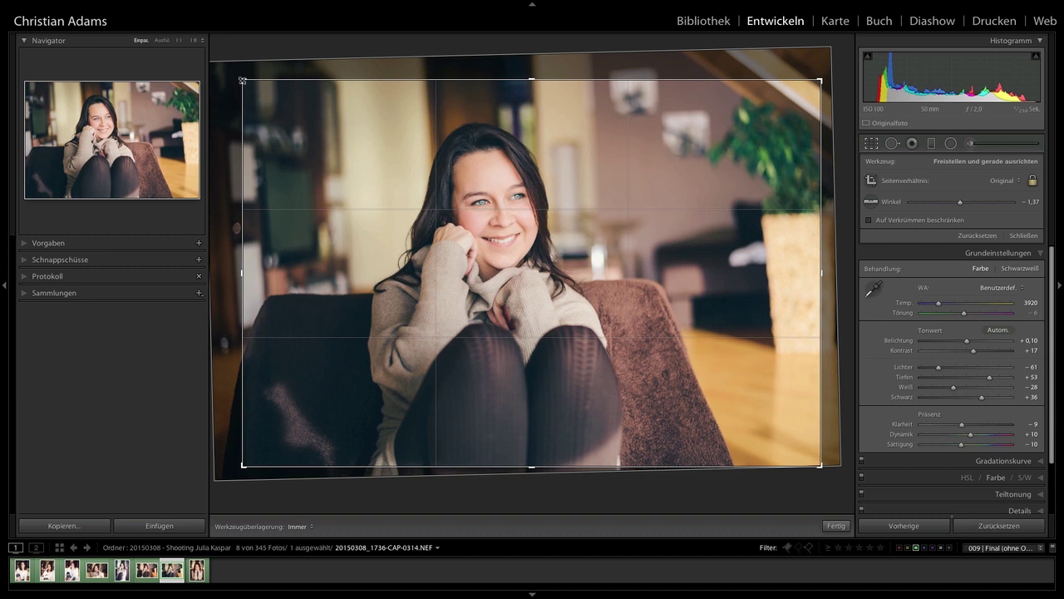
- Drag the top-left crop corner inward to tighten the crop around the woman
drag(241, 80, 271, 87)
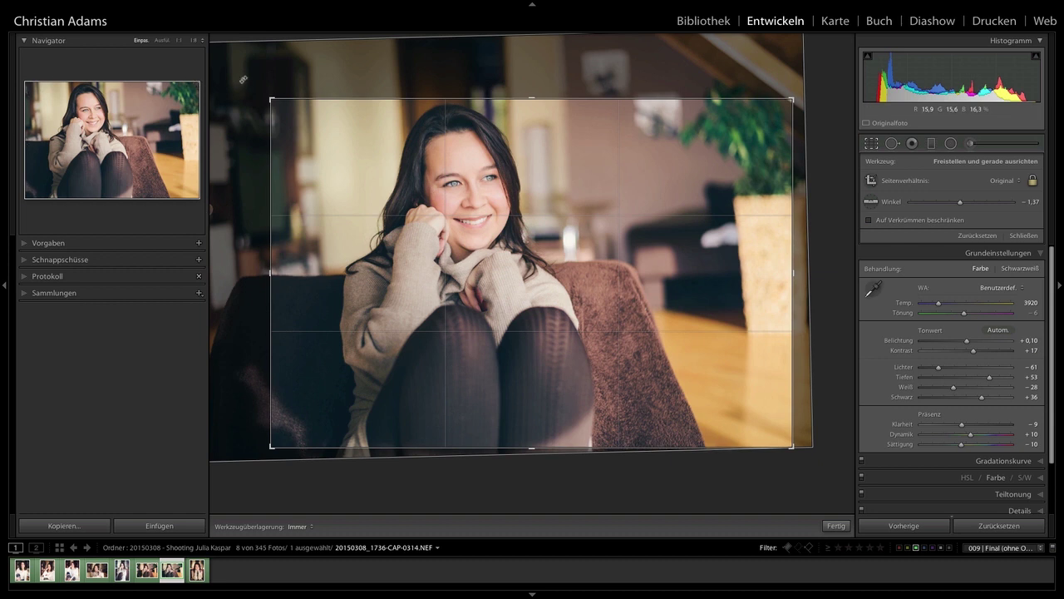
key(ctrl+z)
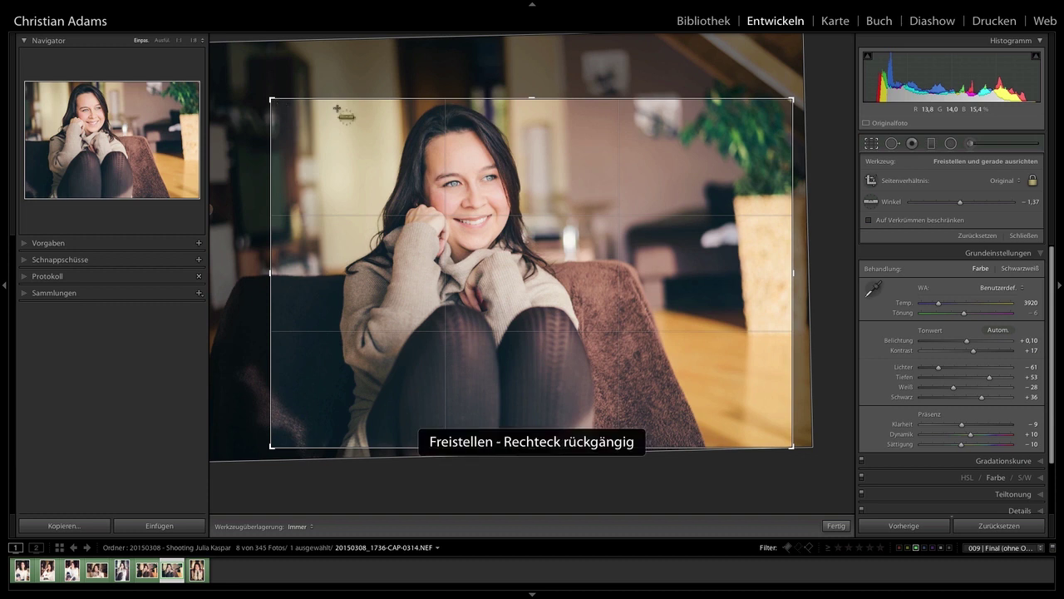
drag(837, 81, 784, 30)
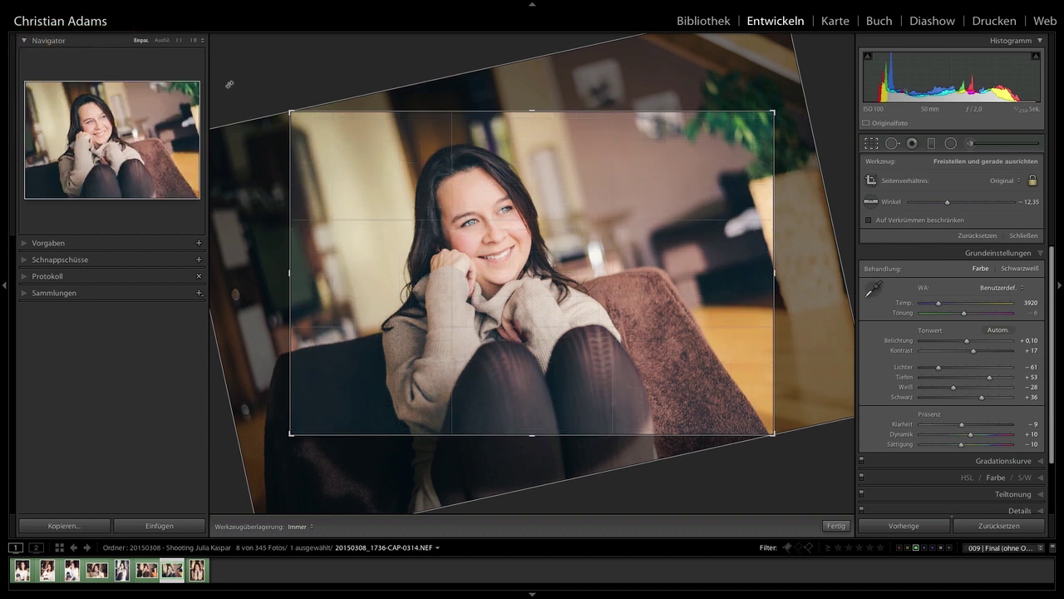
key(ctrl+z)
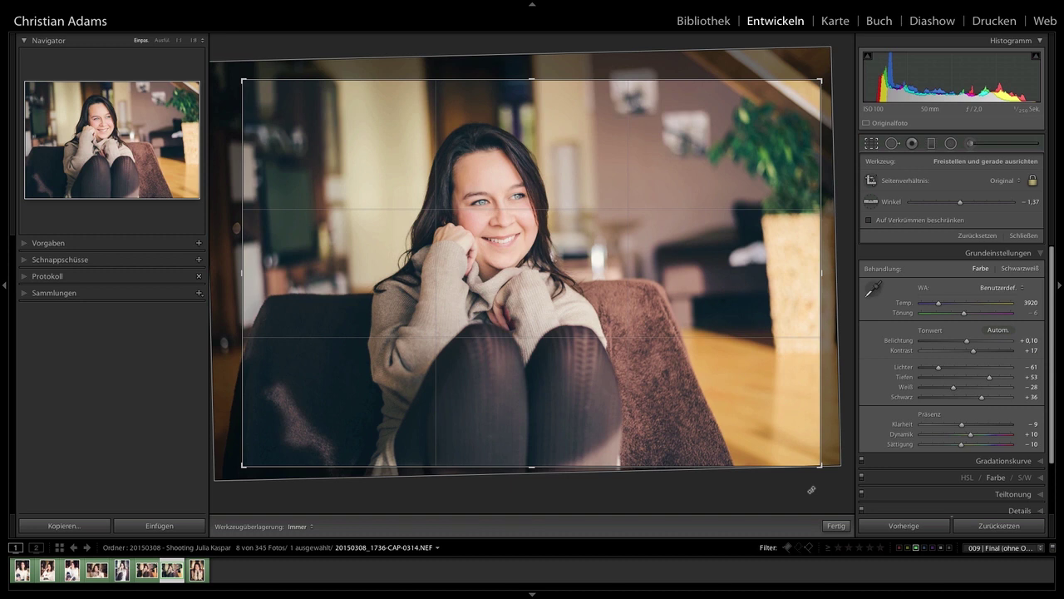
- Preview the crop in Lights Out, restore the interface, and commit the −1.37° straightened crop
key(l)
key(l)
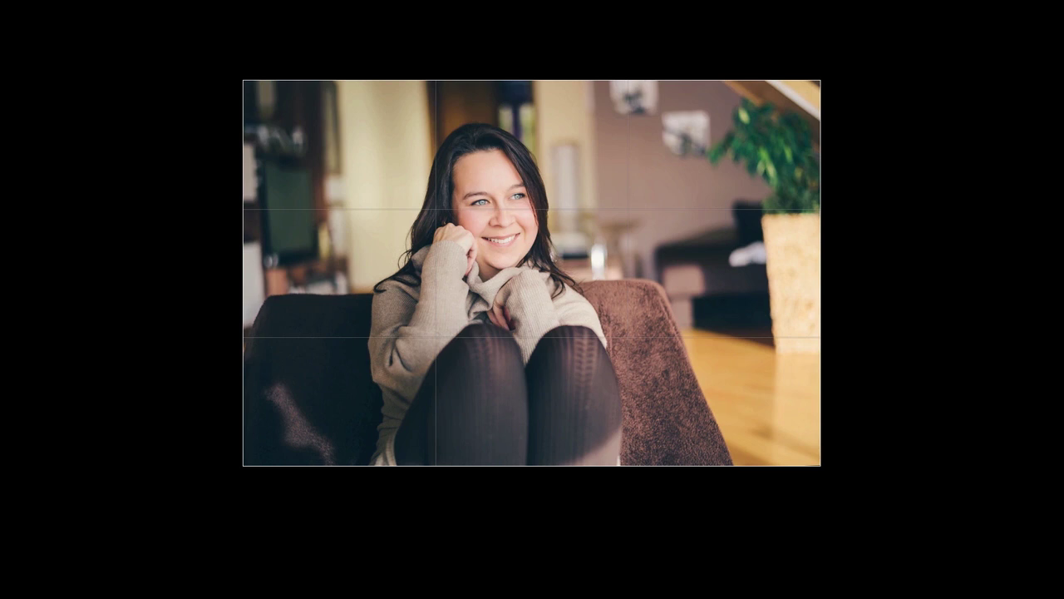
key(l)
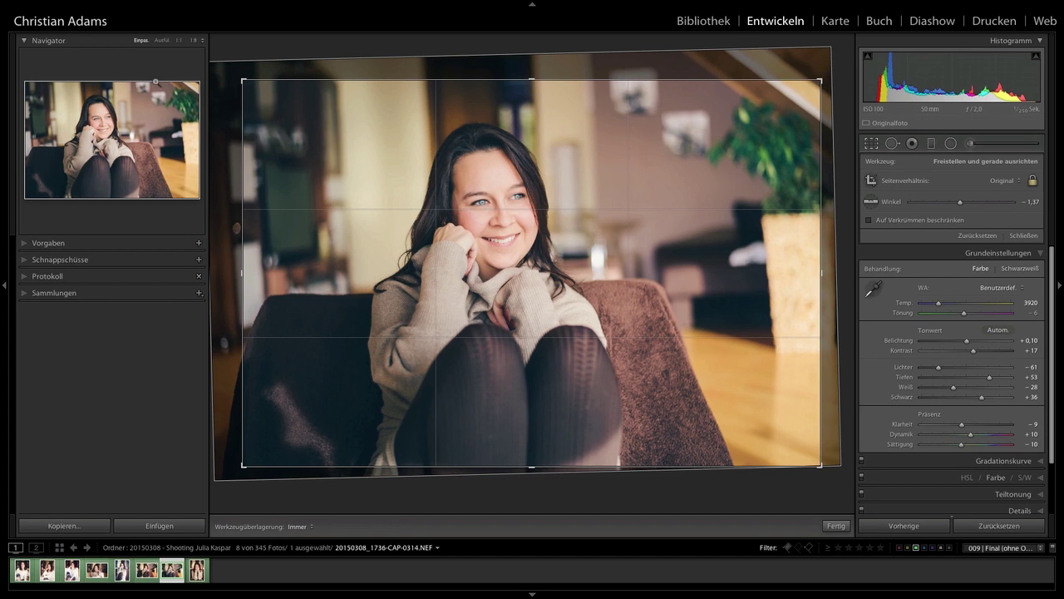
key(Return)
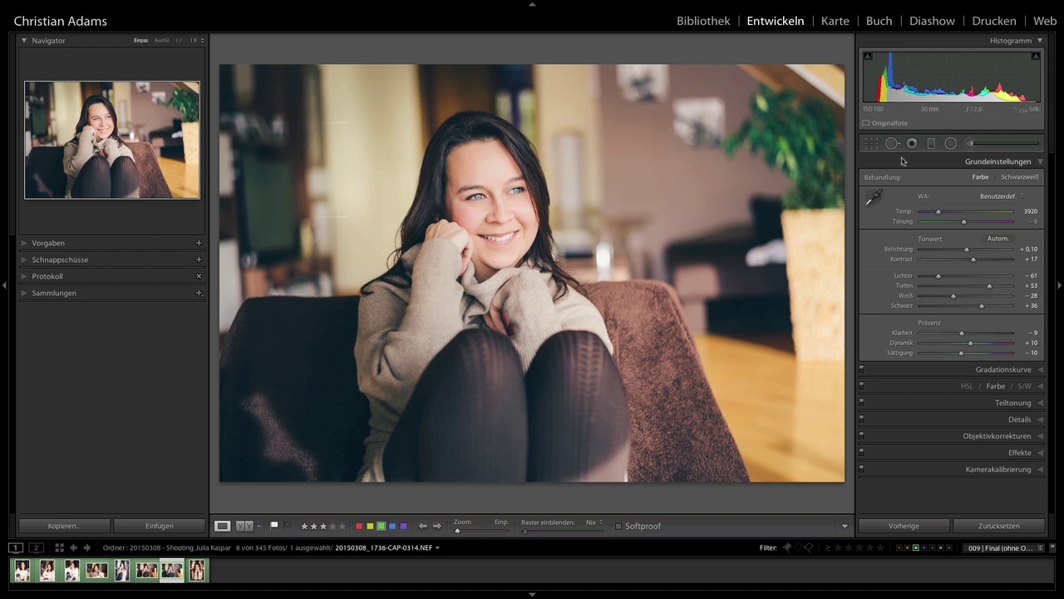
click(874, 196)
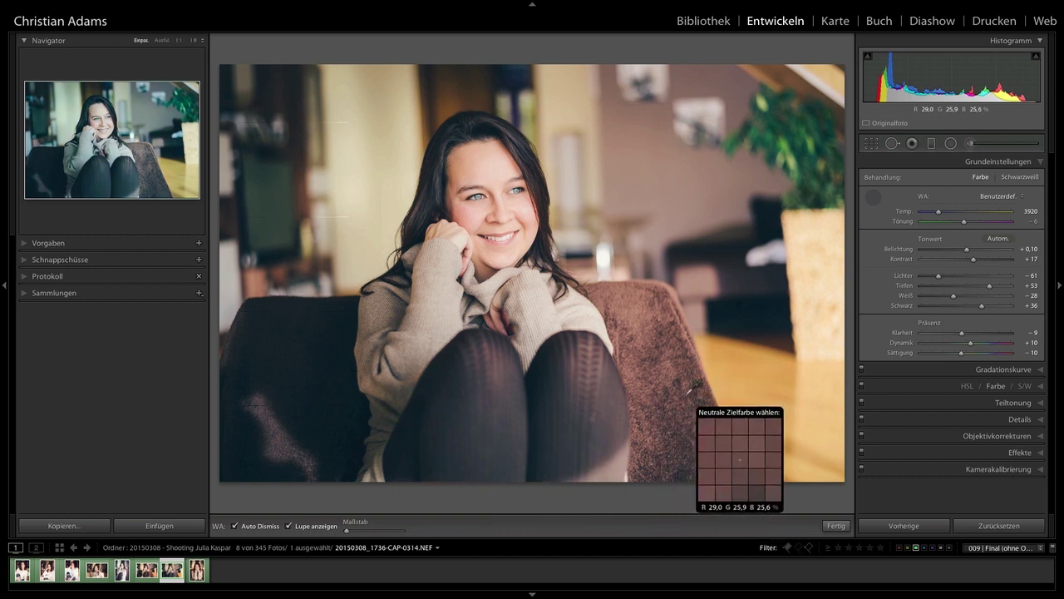
key(Escape)
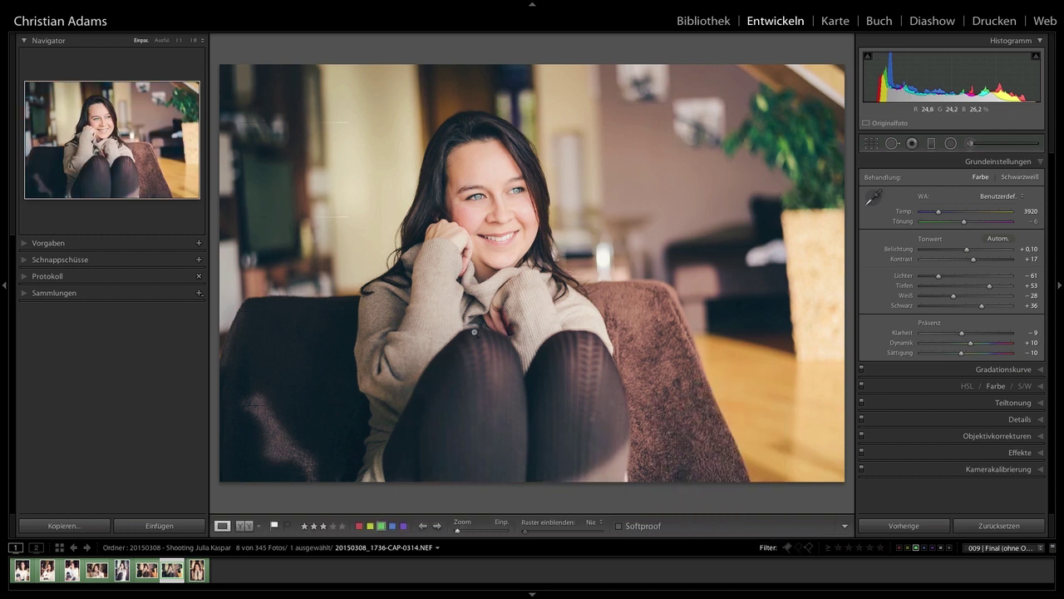
click(39, 245)
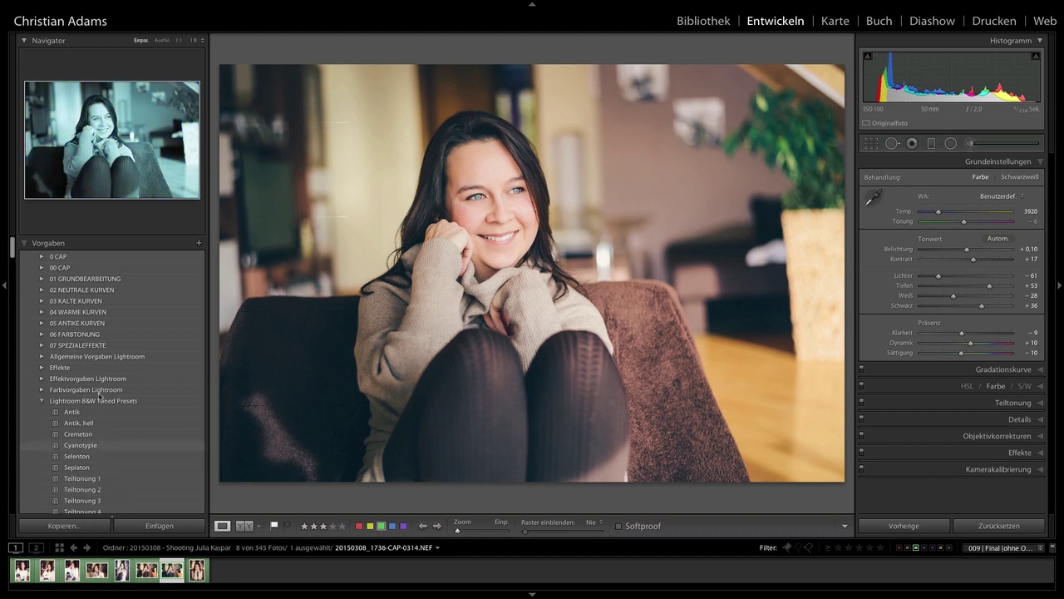
click(48, 243)
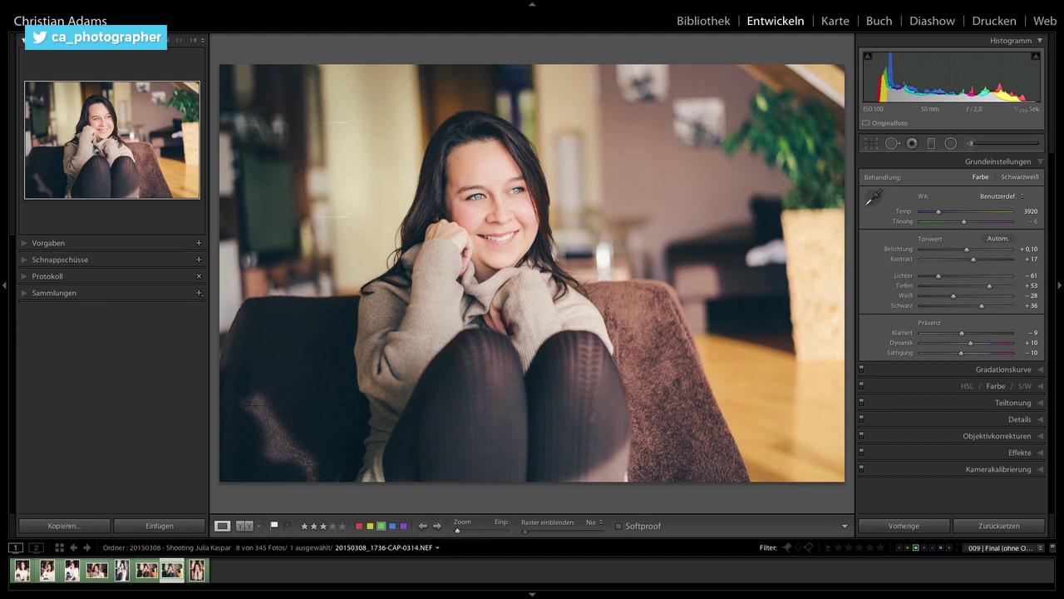
key(ctrl+shift+0)
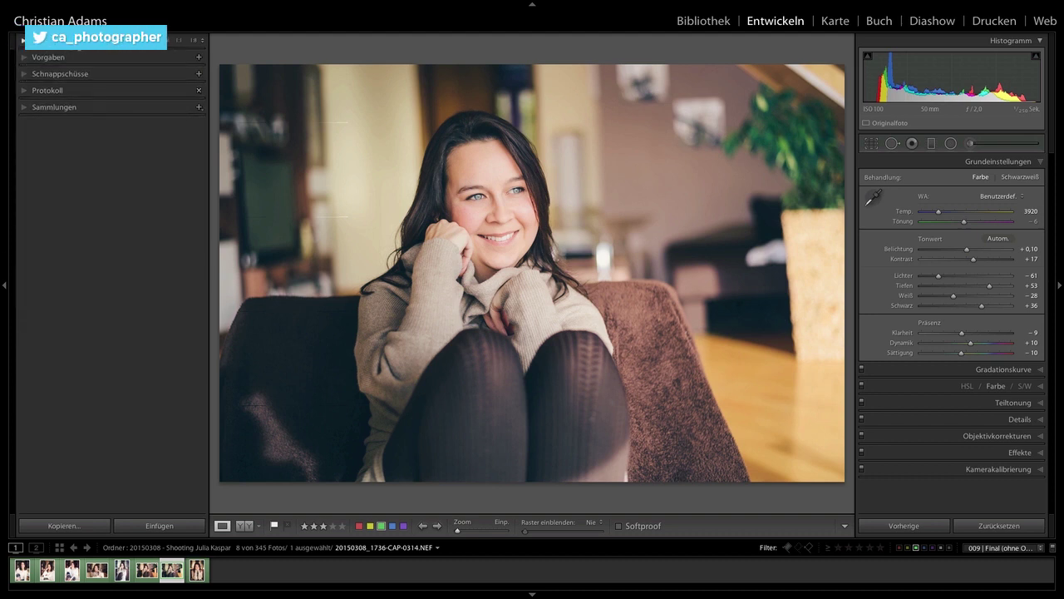
key(ctrl+shift+0)
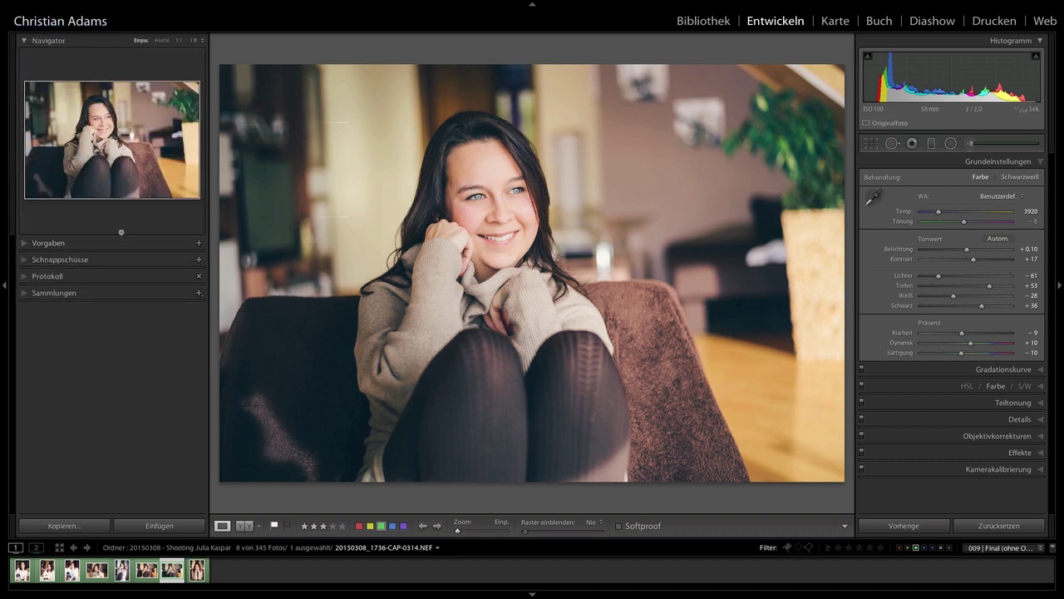